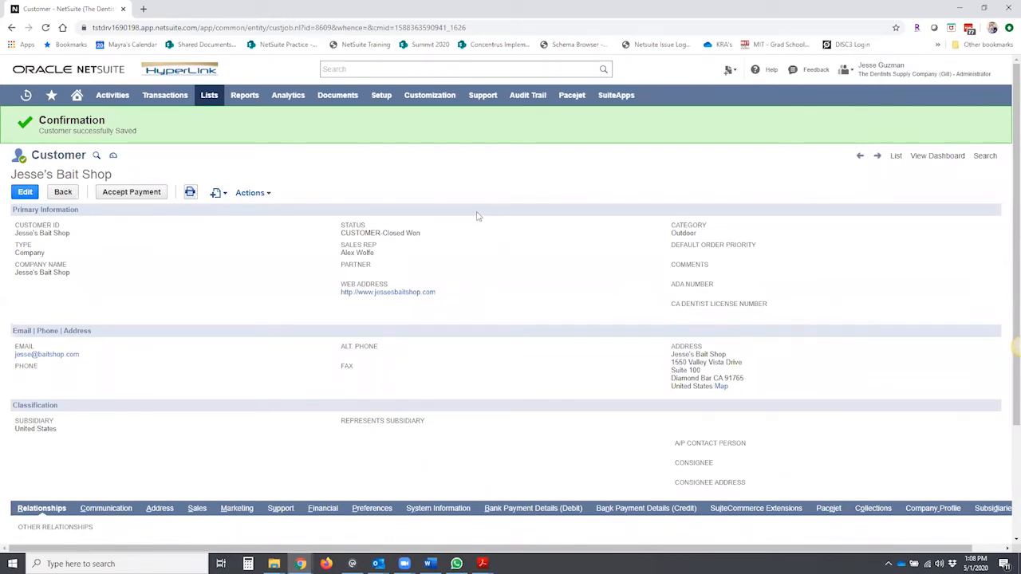
Open the list of custom entity fields from the customization options for lists, records and fields.
mouse_move(434, 103)
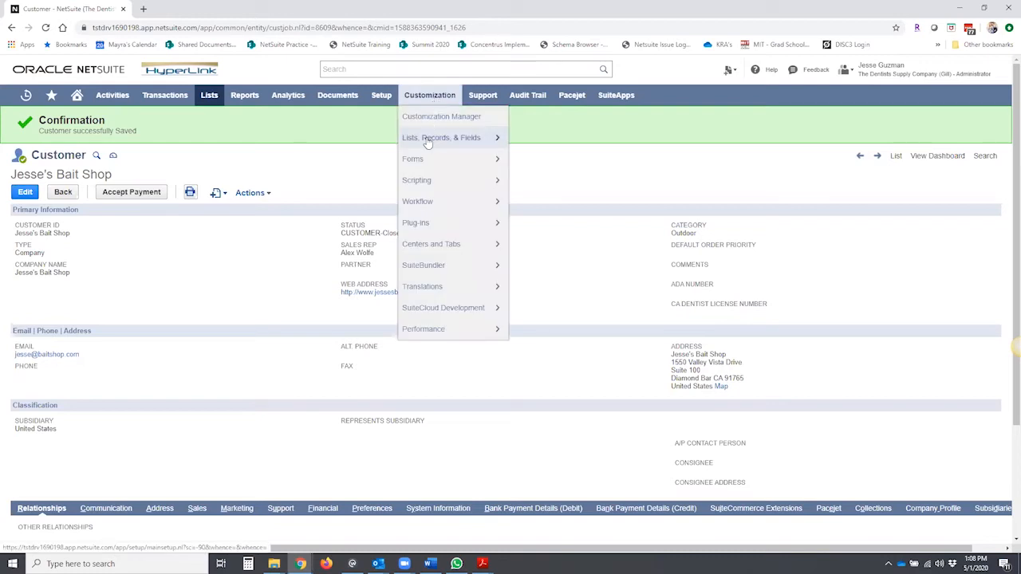
mouse_move(428, 142)
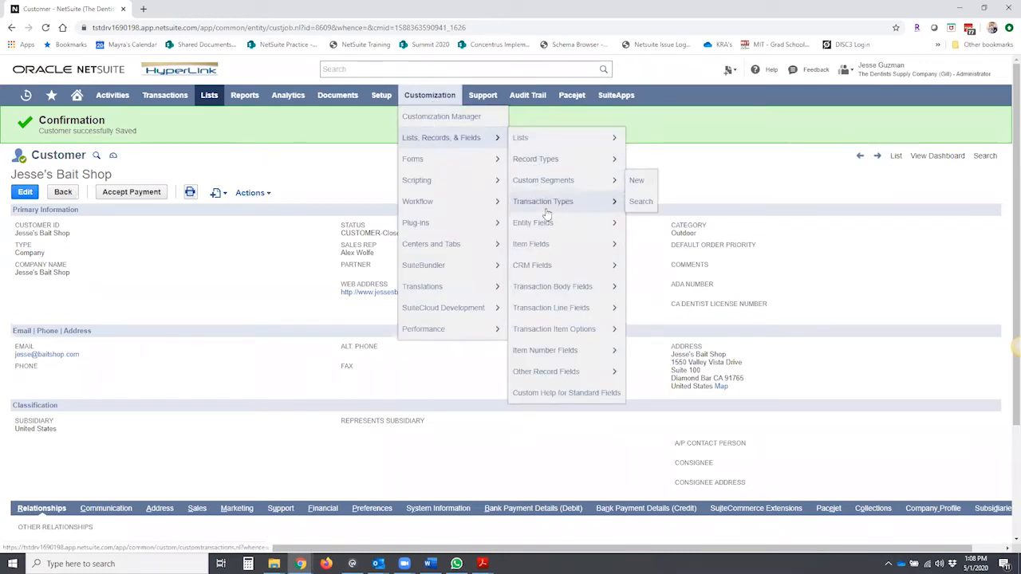
mouse_move(548, 237)
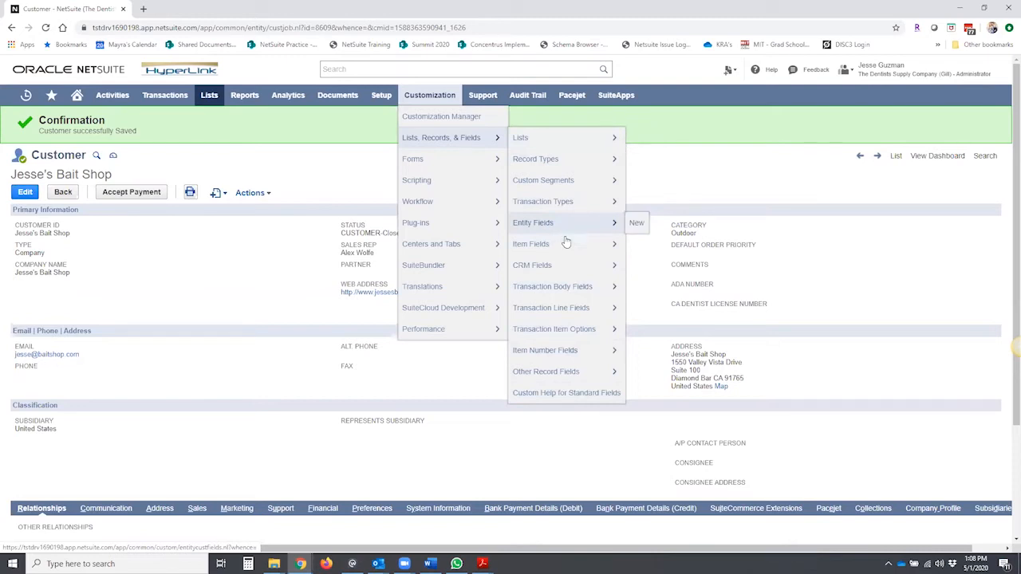
mouse_move(573, 274)
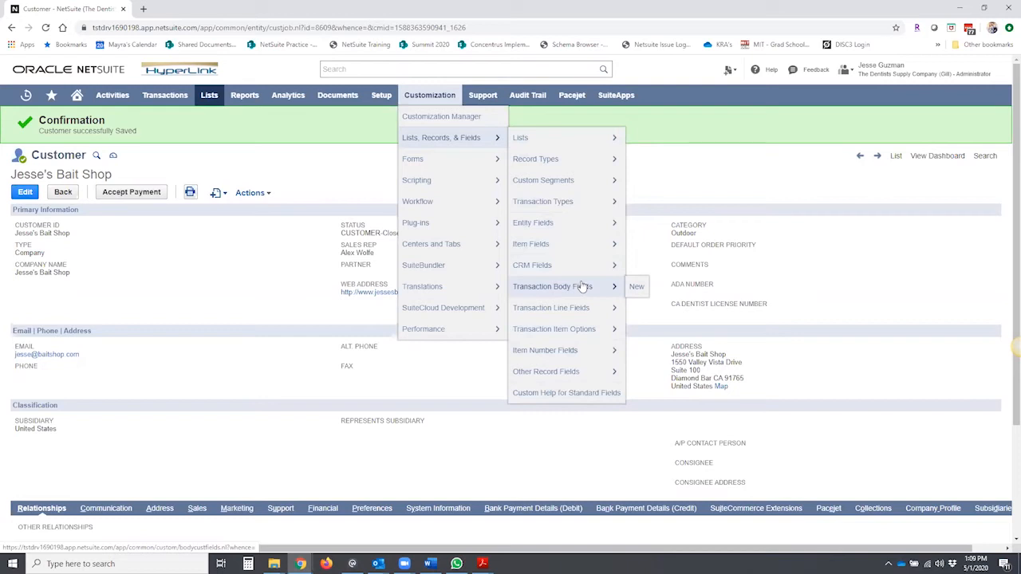
mouse_move(582, 310)
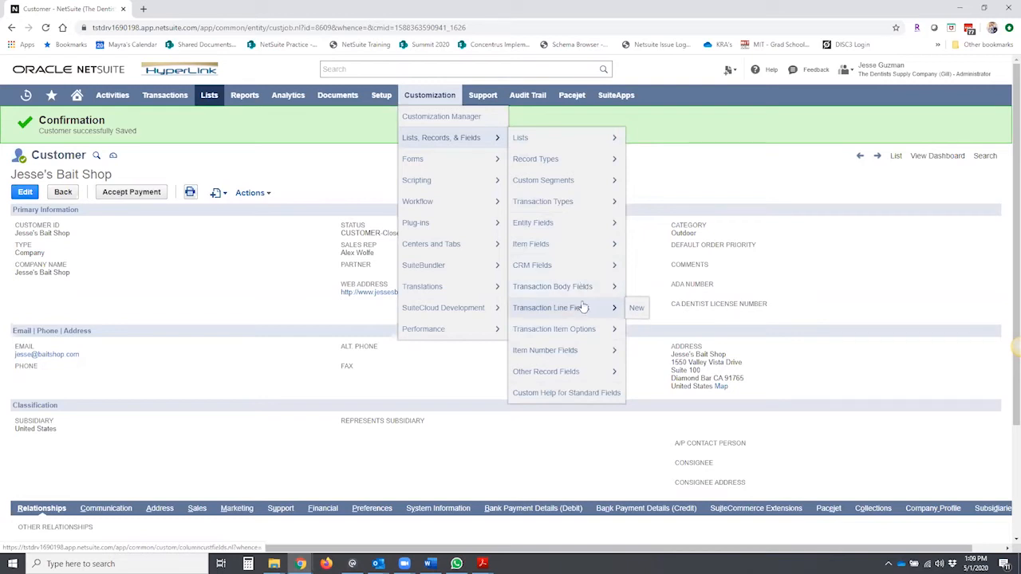
left_click(559, 230)
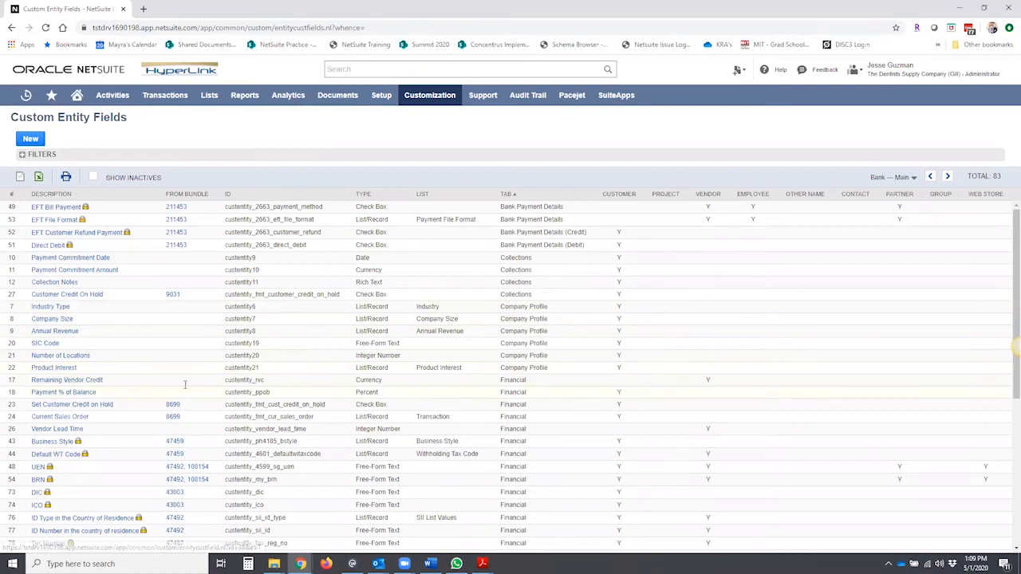
left_click_drag(229, 335, 249, 339)
left_click(238, 344)
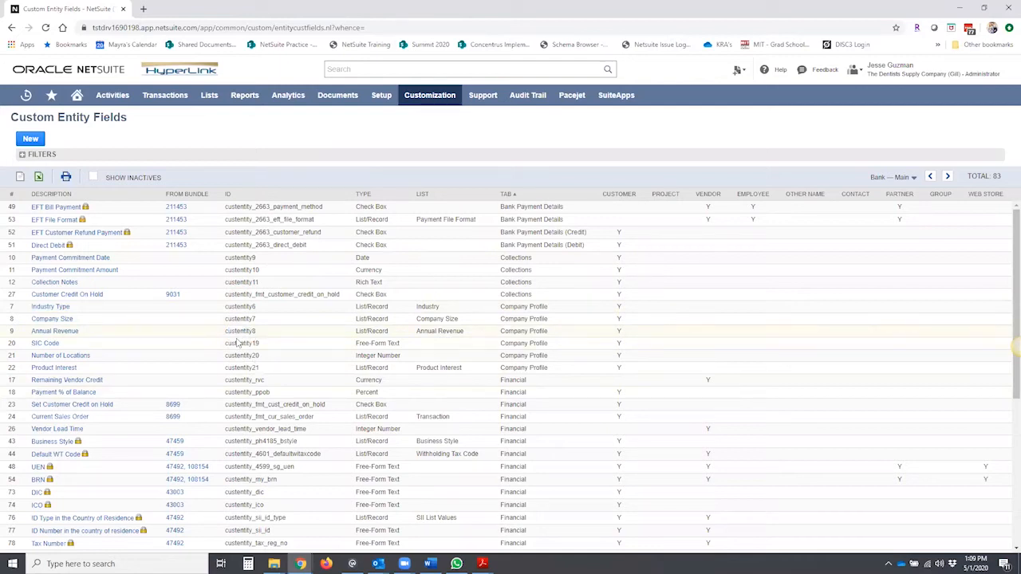
Start a new custom entity field and label it Bait Reseller Number.
left_click(32, 139)
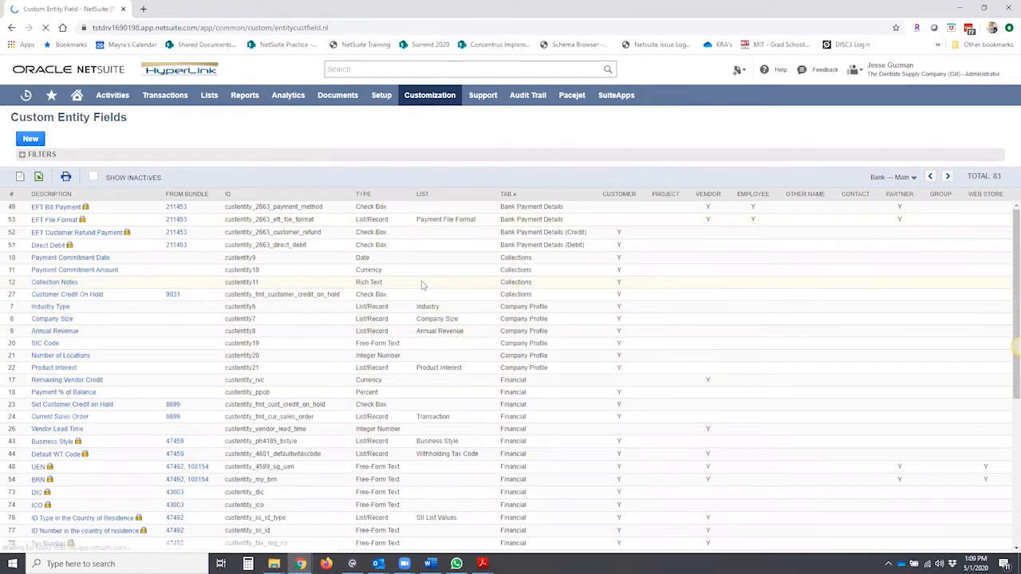
left_click(104, 166)
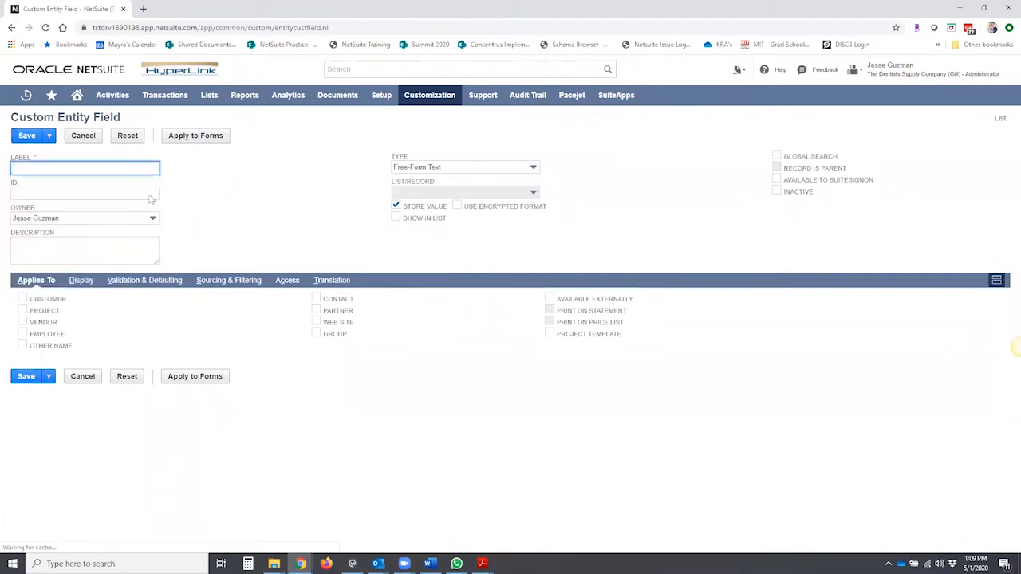
left_click(136, 170)
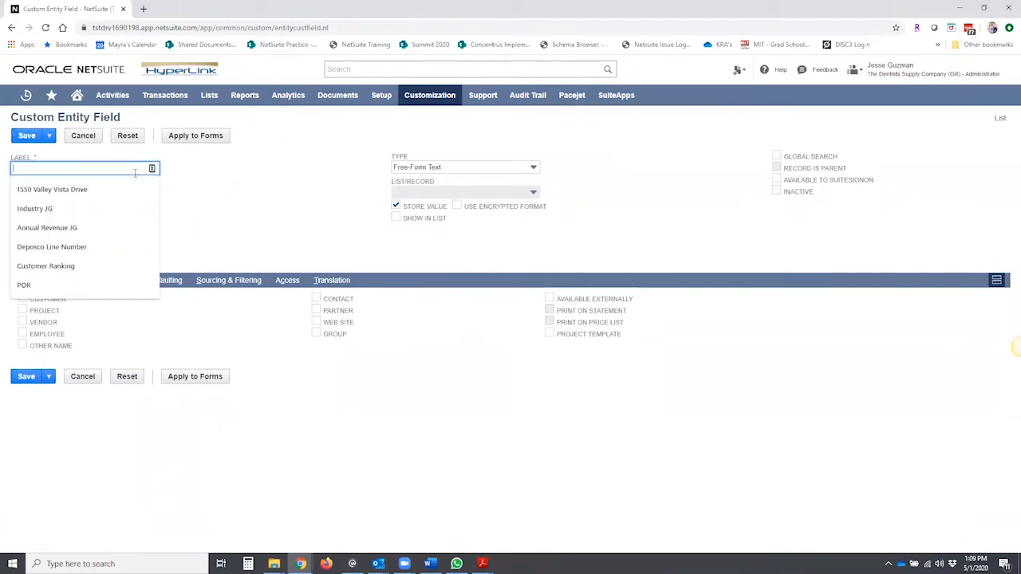
type("Bait Reseller")
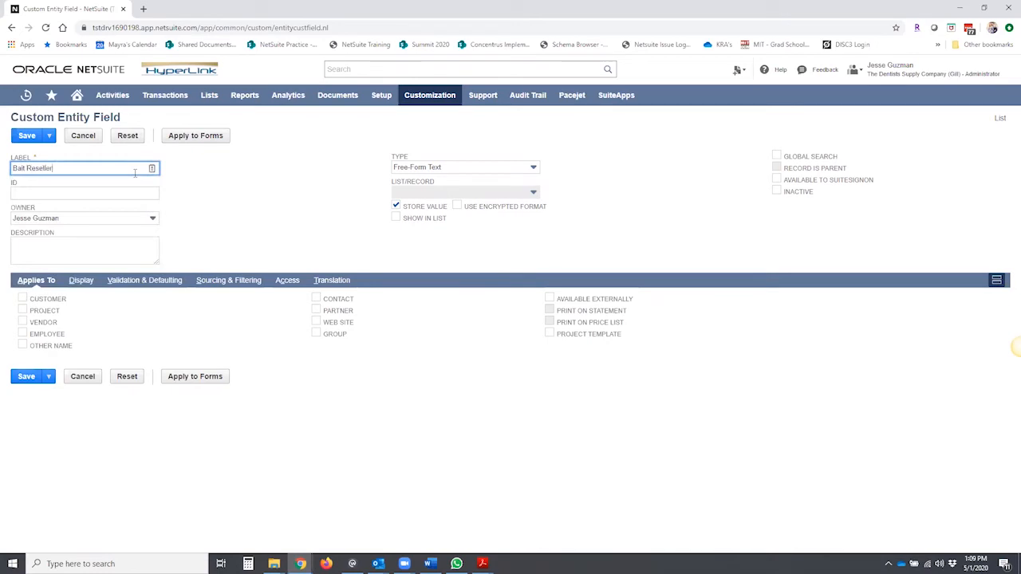
type(" Number")
key("Tab")
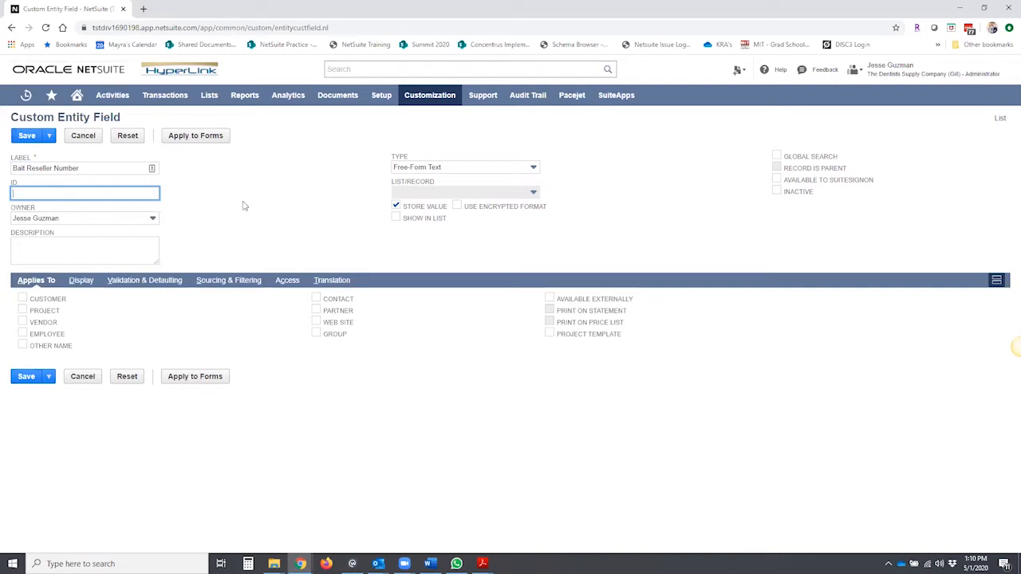
Set the field's ID to _bait_reseller_number and its description to "Enter the CA Bait reseller number here".
type("_")
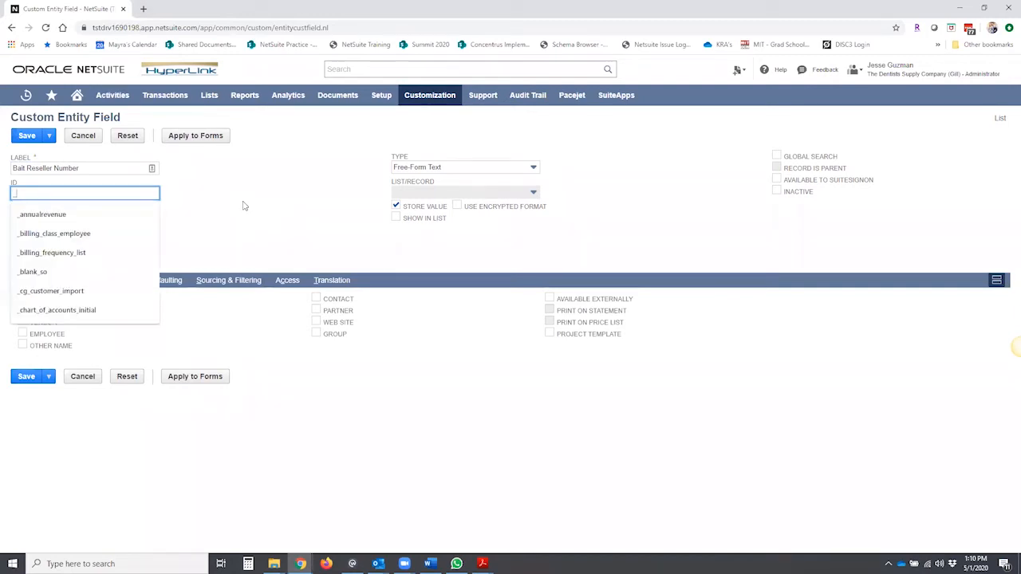
type("bait_rese")
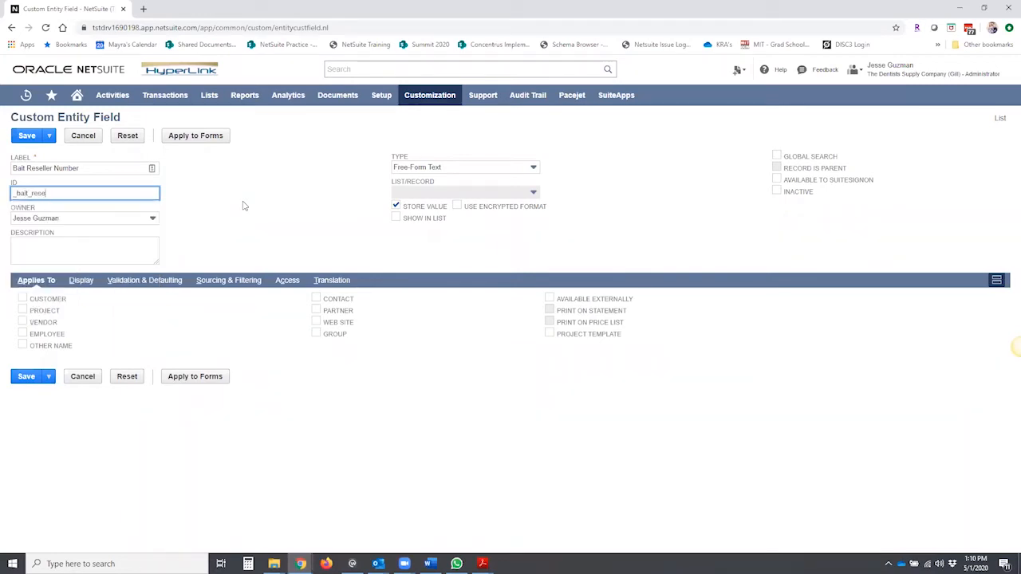
type("ller_number")
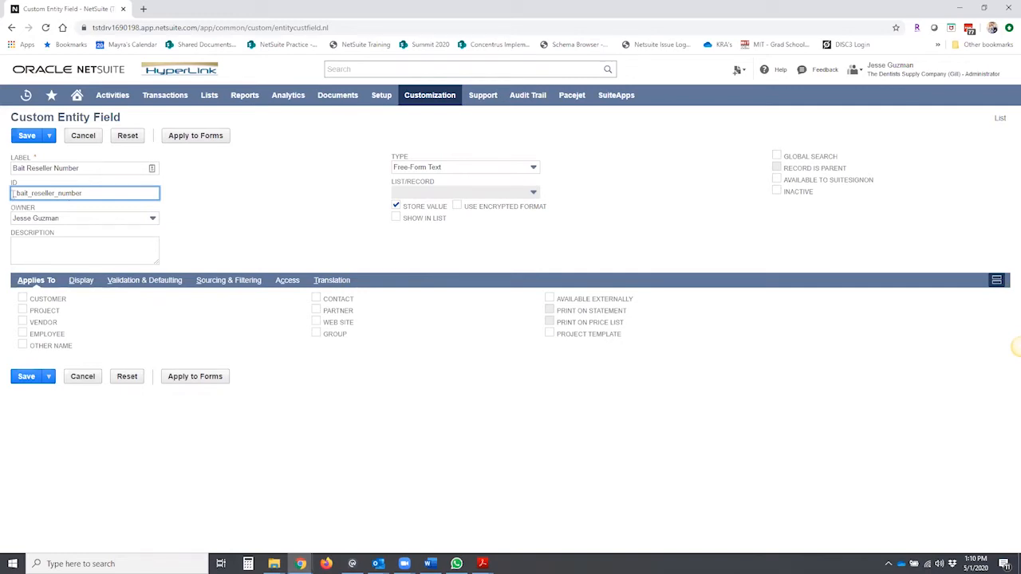
left_click(13, 194)
left_click(77, 249)
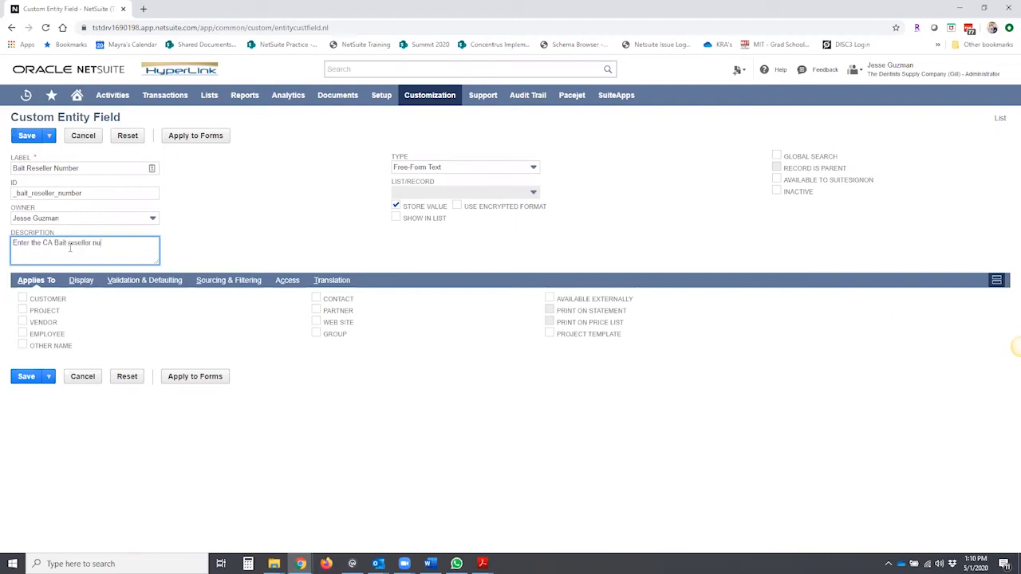
type("mber here")
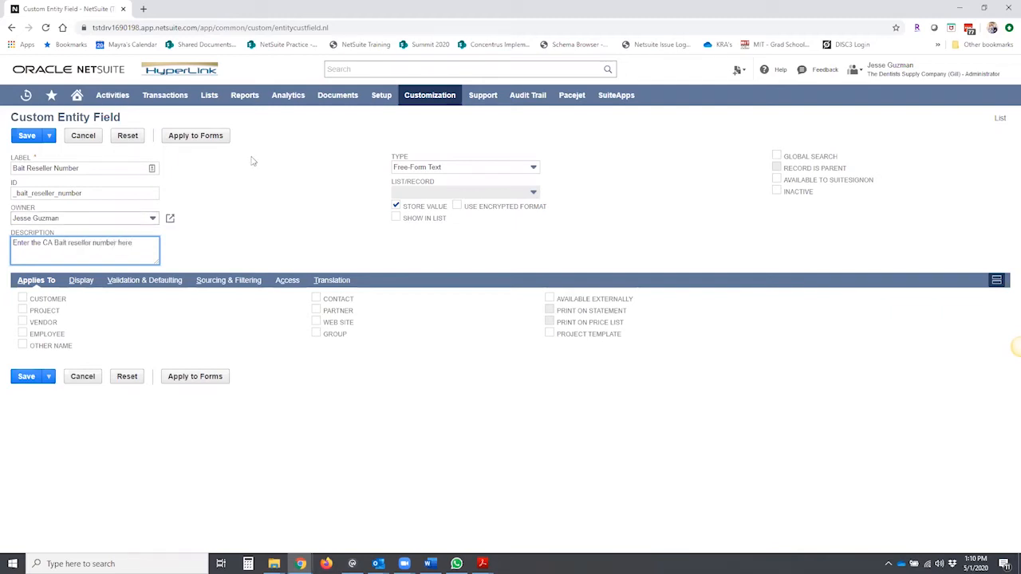
left_click(283, 226)
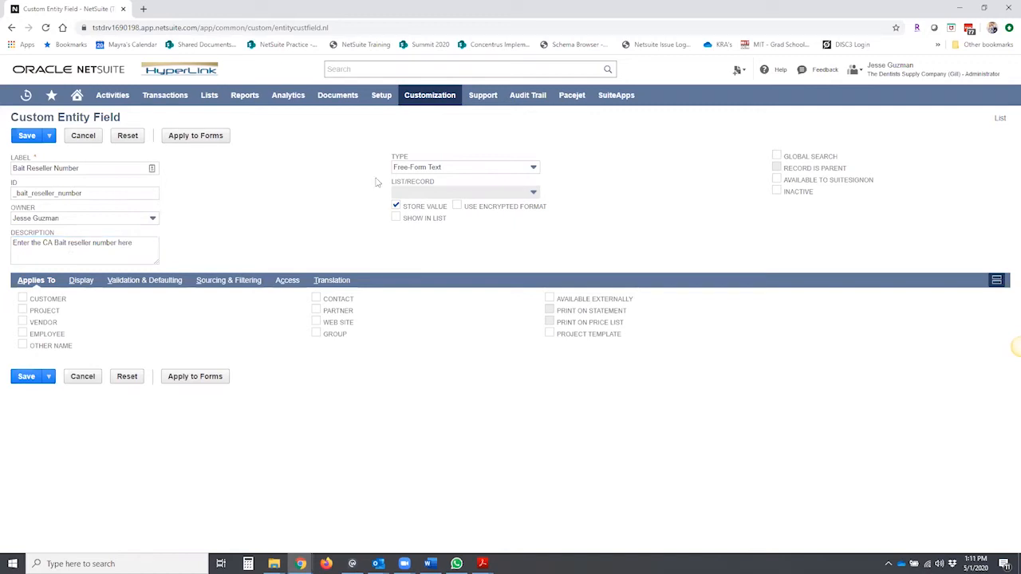
Look through the available field types and choose Free-Form Text for the Bait Reseller Number field.
left_click(517, 167)
left_click_drag(537, 226, 548, 194)
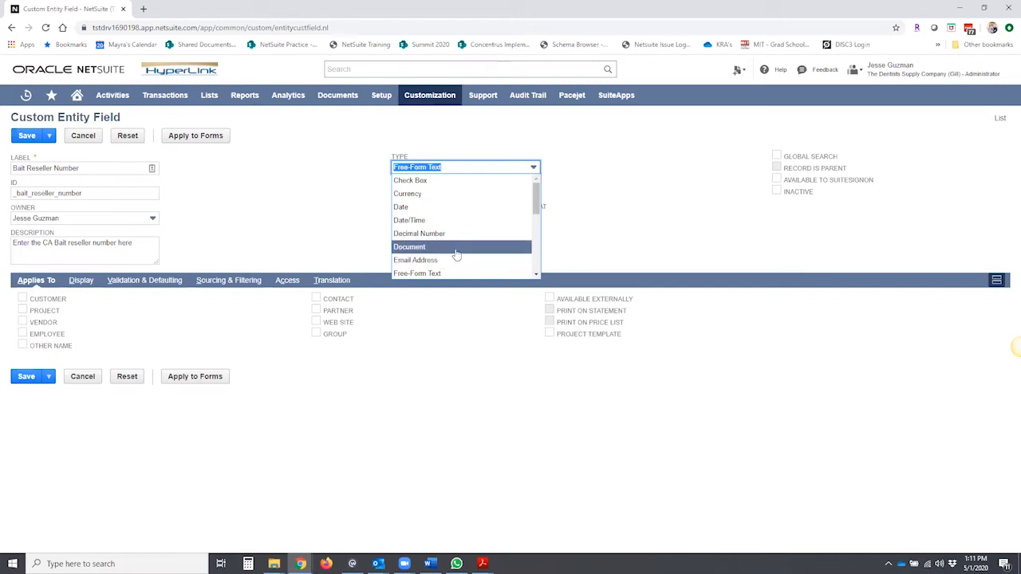
scroll(456, 252, "down", 3)
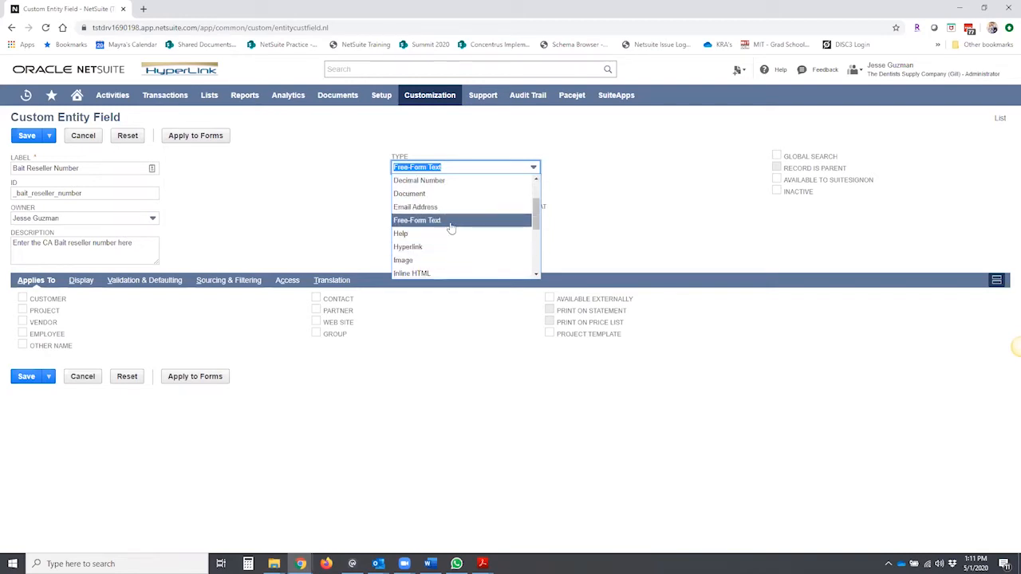
scroll(444, 227, "down", 3)
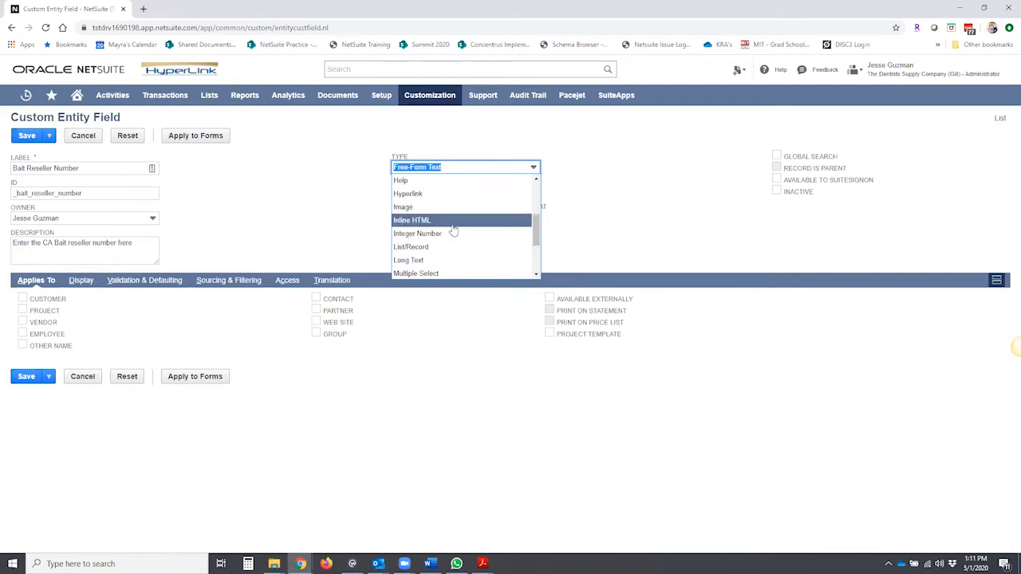
scroll(455, 229, "down", 4)
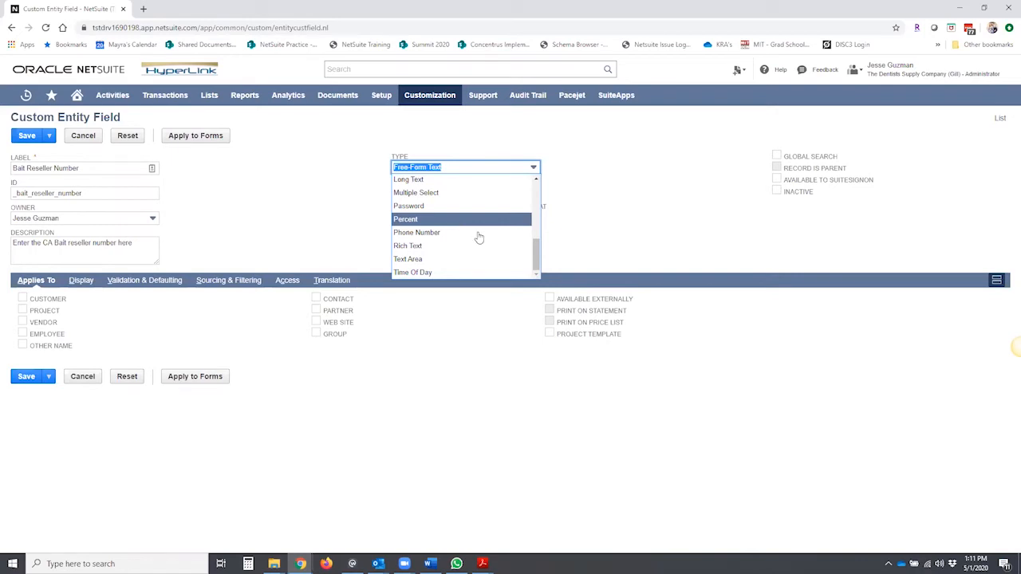
scroll(481, 258, "up", 3)
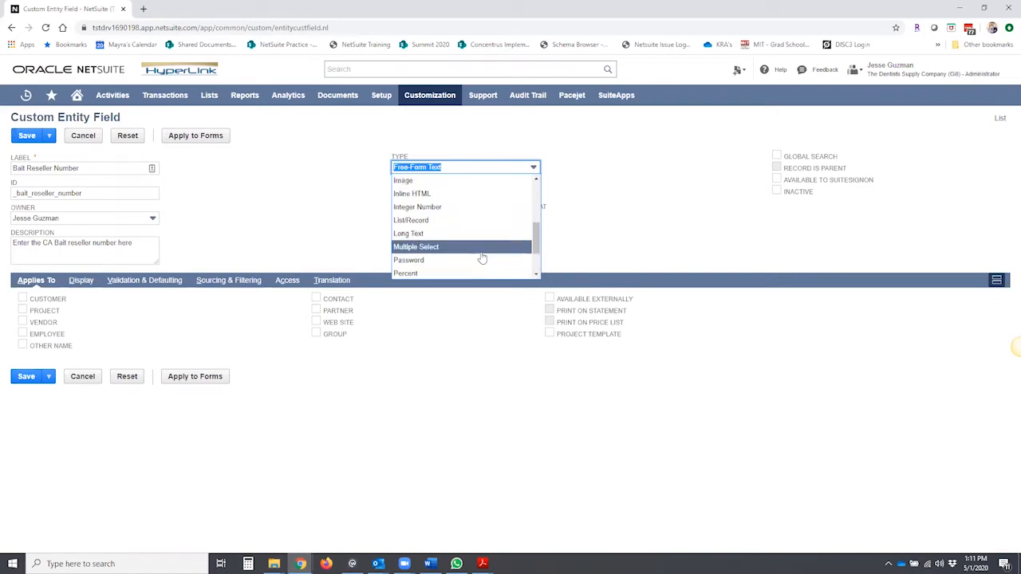
scroll(481, 258, "up", 3)
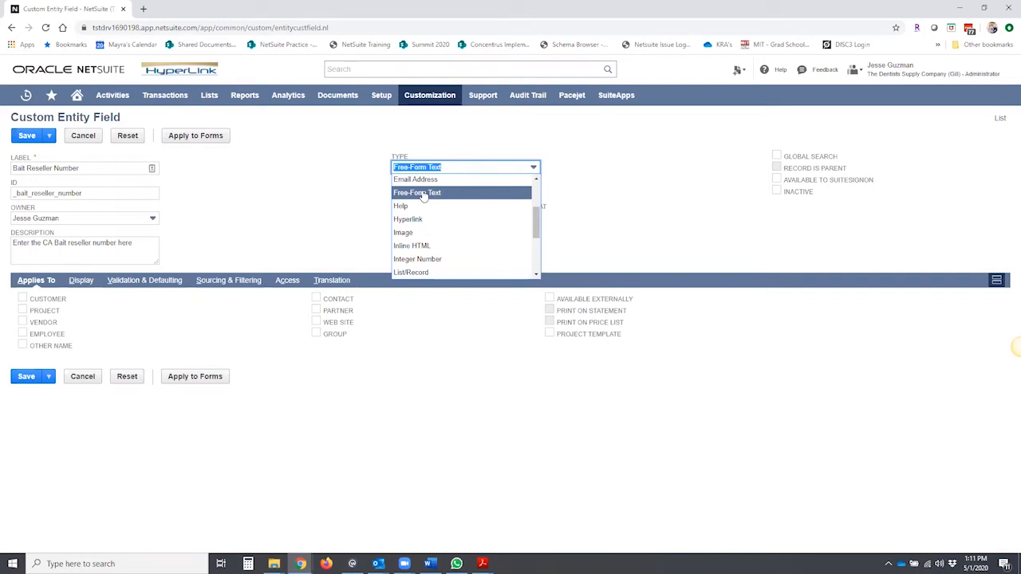
left_click(424, 196)
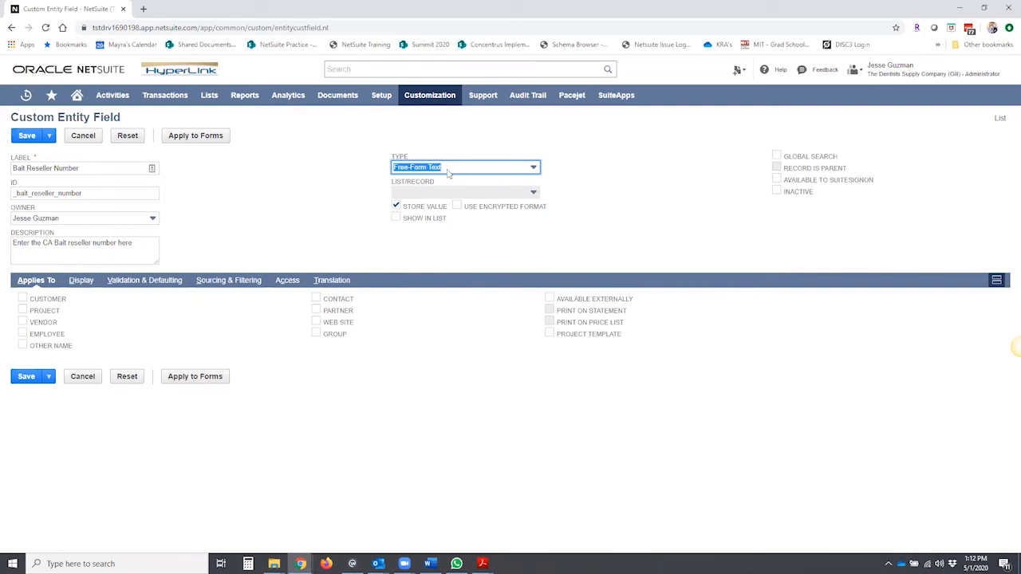
Try the List/Record field type and look through the lists and records it can be linked to.
left_click(449, 174)
left_click(429, 260)
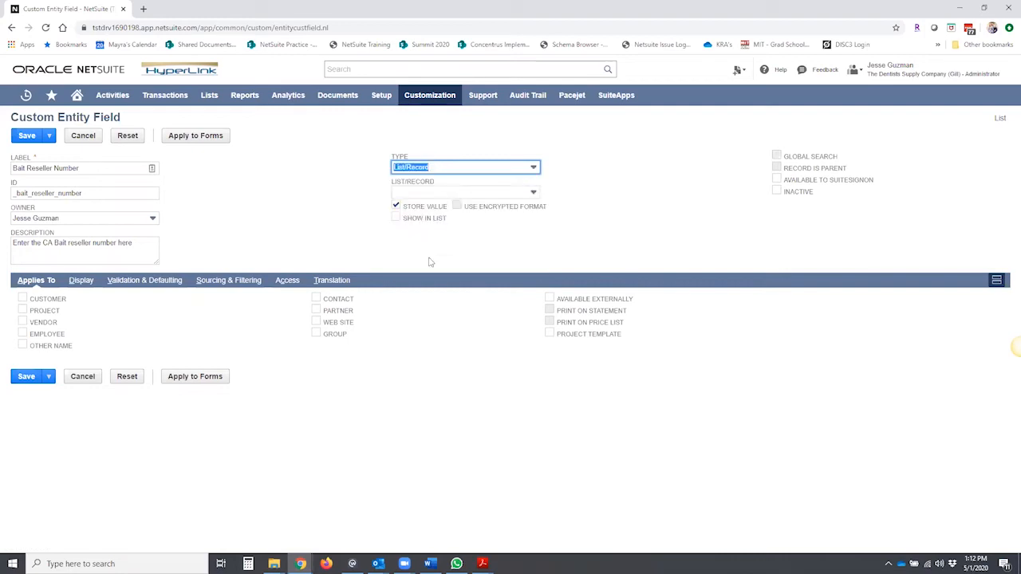
left_click(449, 194)
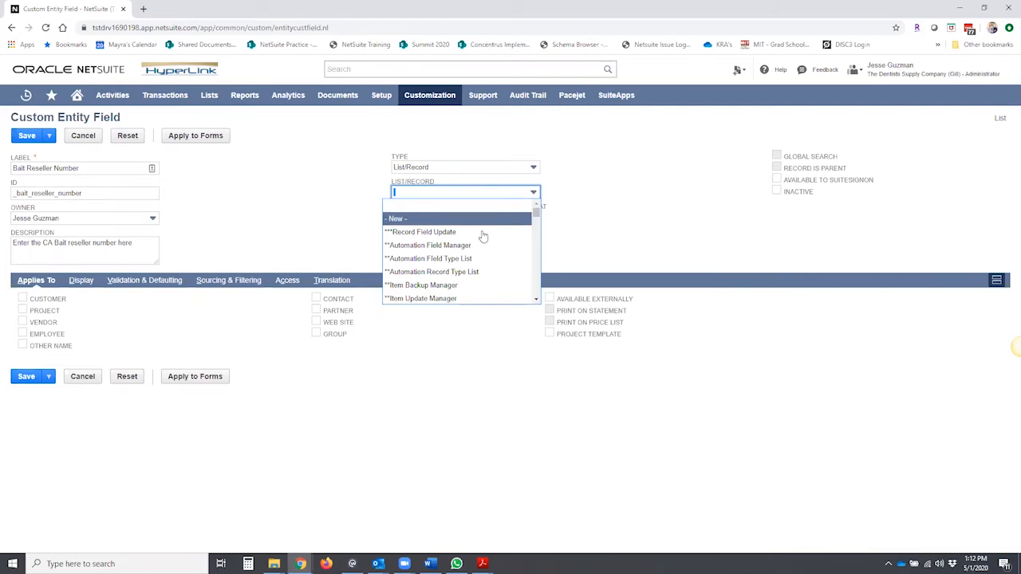
scroll(482, 235, "down", 1)
scroll(485, 234, "down", 10)
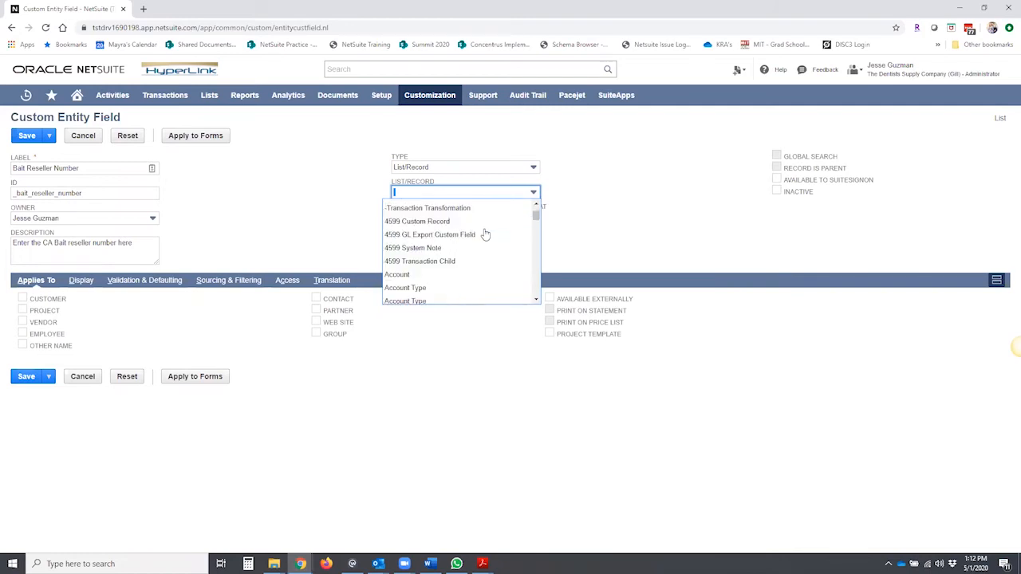
scroll(484, 235, "up", 10)
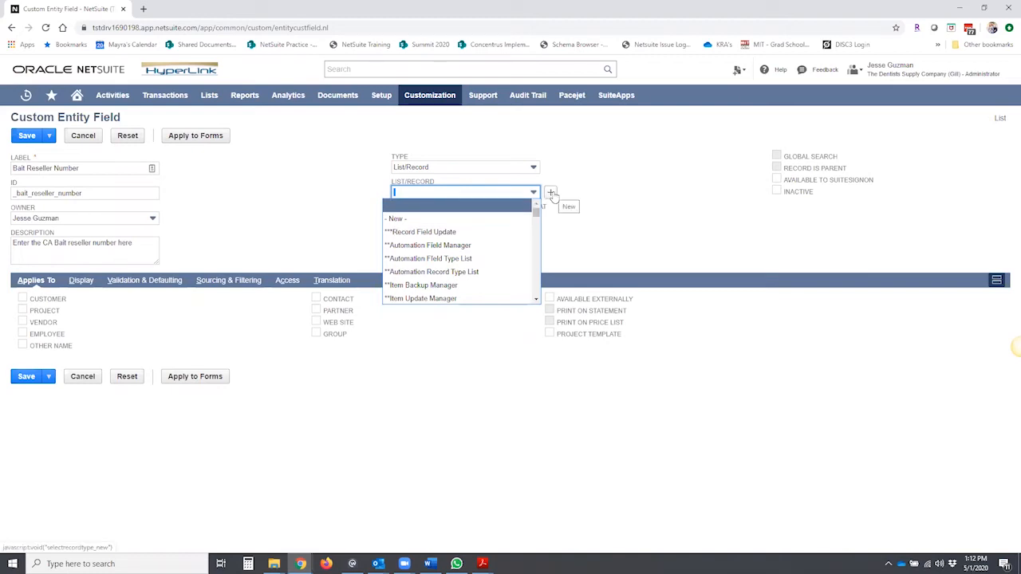
Set the field type back to Free-Form Text.
left_click(499, 167)
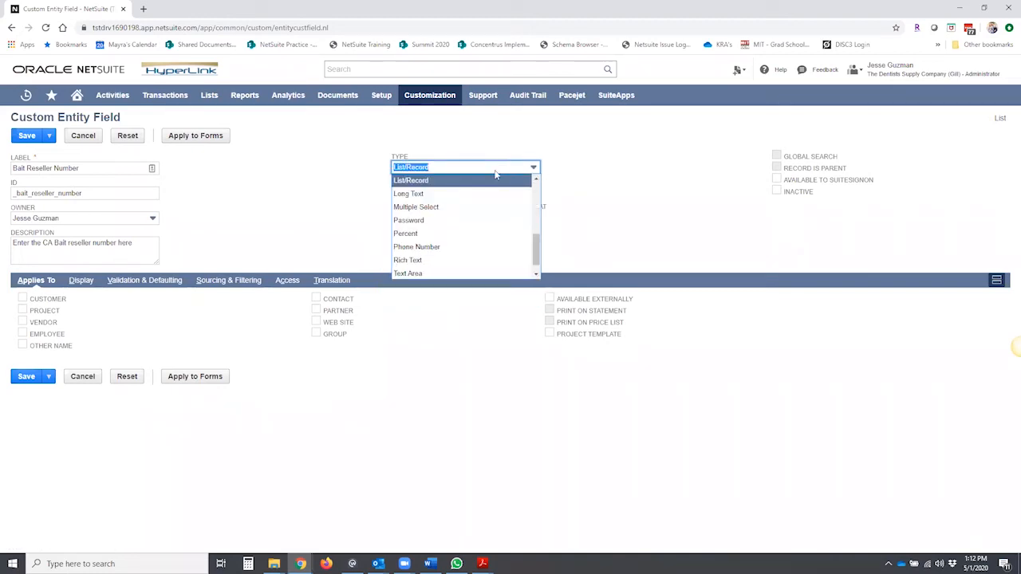
scroll(466, 217, "up", 3)
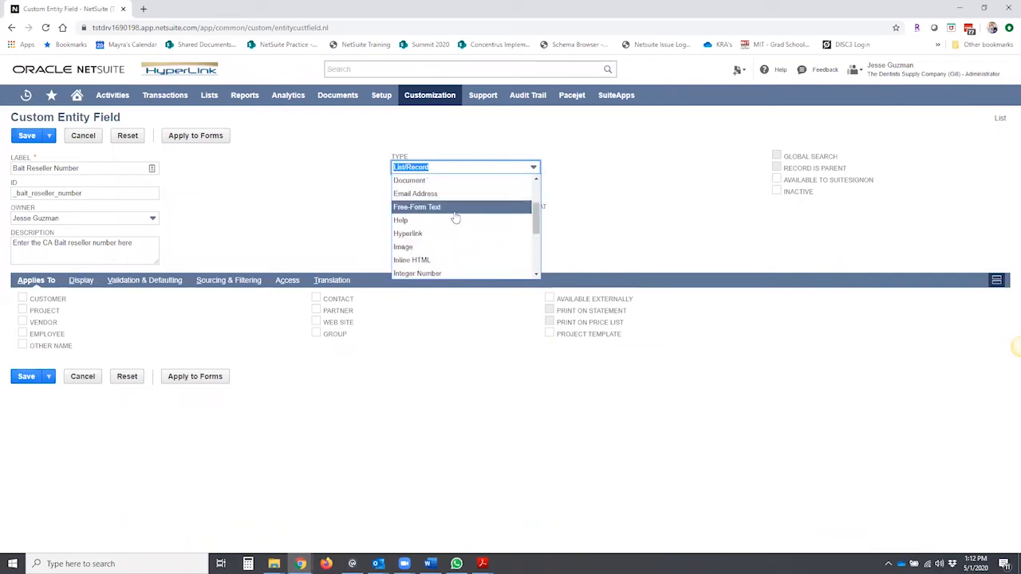
left_click(444, 210)
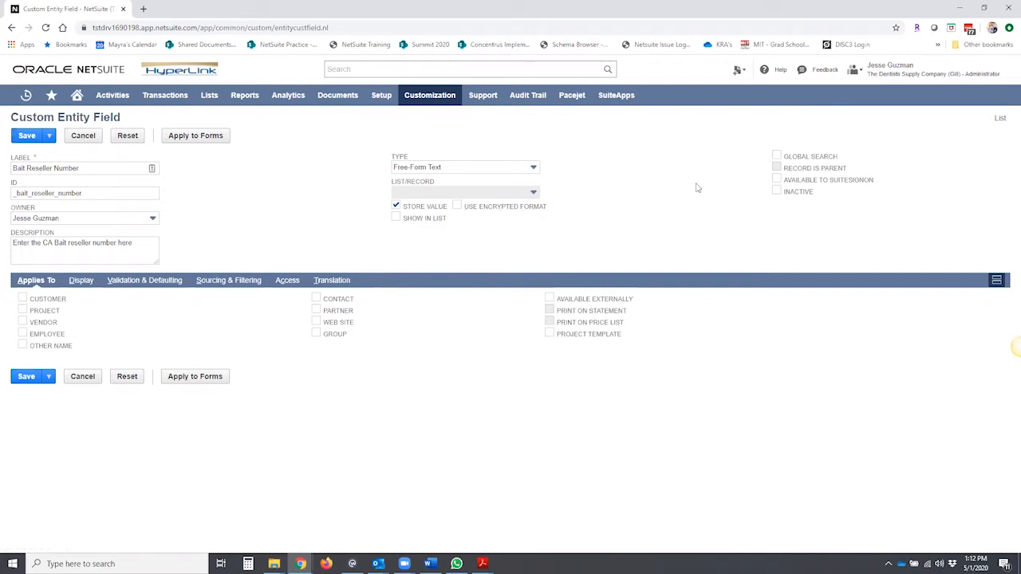
Make the field available in global search and apply it to customer records.
left_click(777, 156)
left_click(23, 299)
Open the field's display settings and look through the fields it can be inserted before, leaving Insert Before blank.
left_click(79, 284)
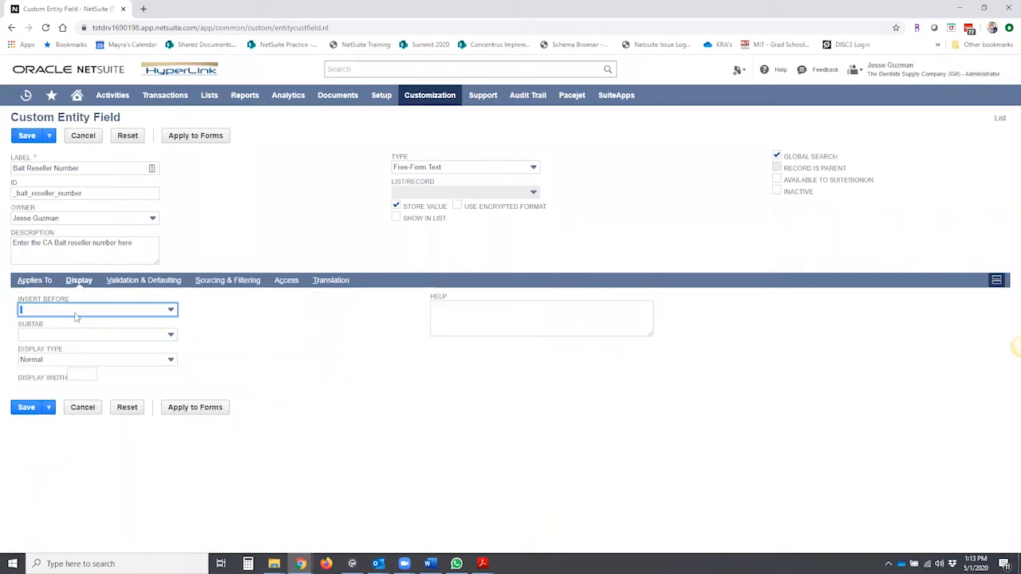
left_click(75, 316)
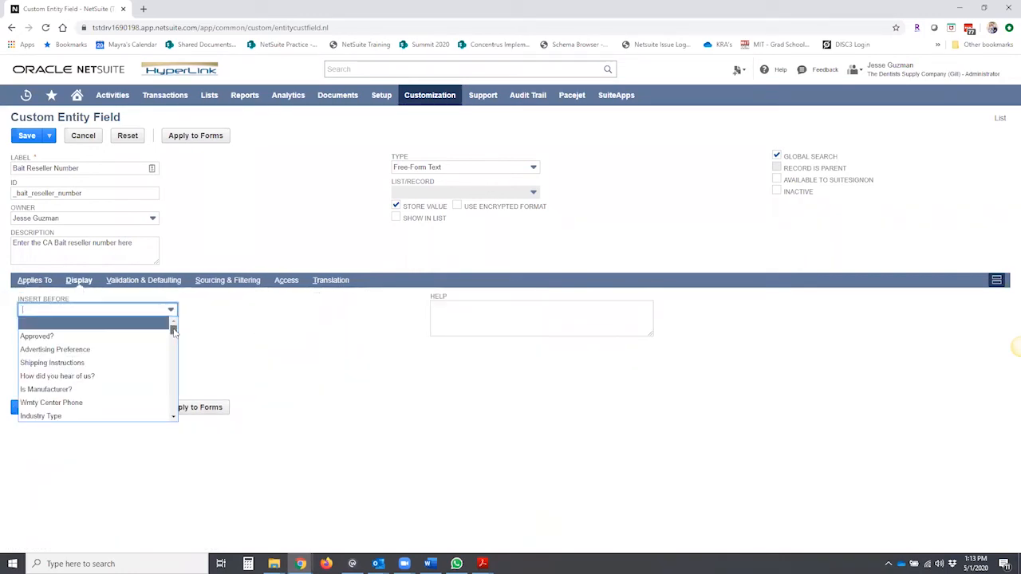
mouse_move(174, 331)
left_mouse_down()
mouse_move(180, 418)
mouse_move(177, 338)
left_mouse_up()
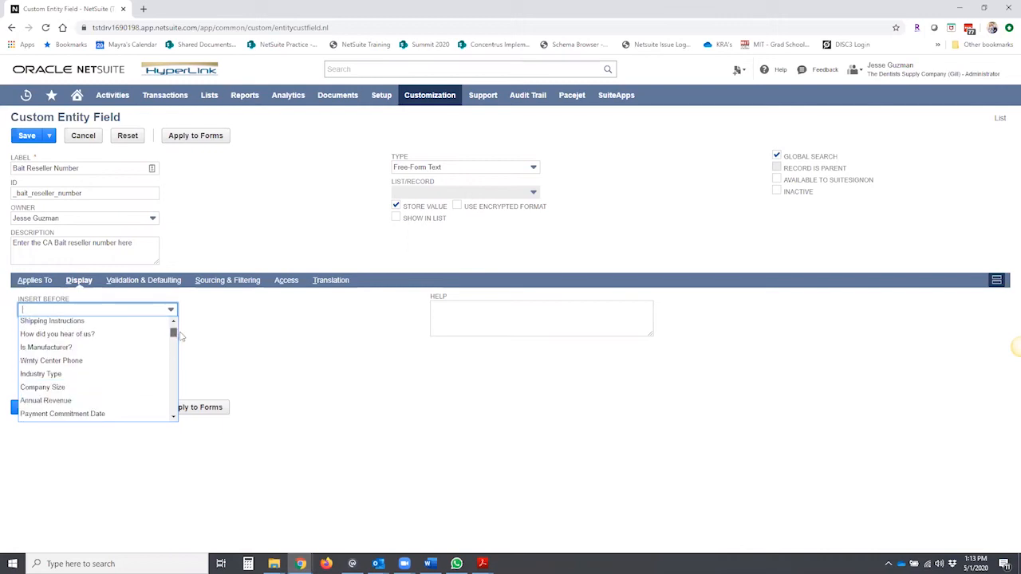
scroll(132, 390, "up", 1)
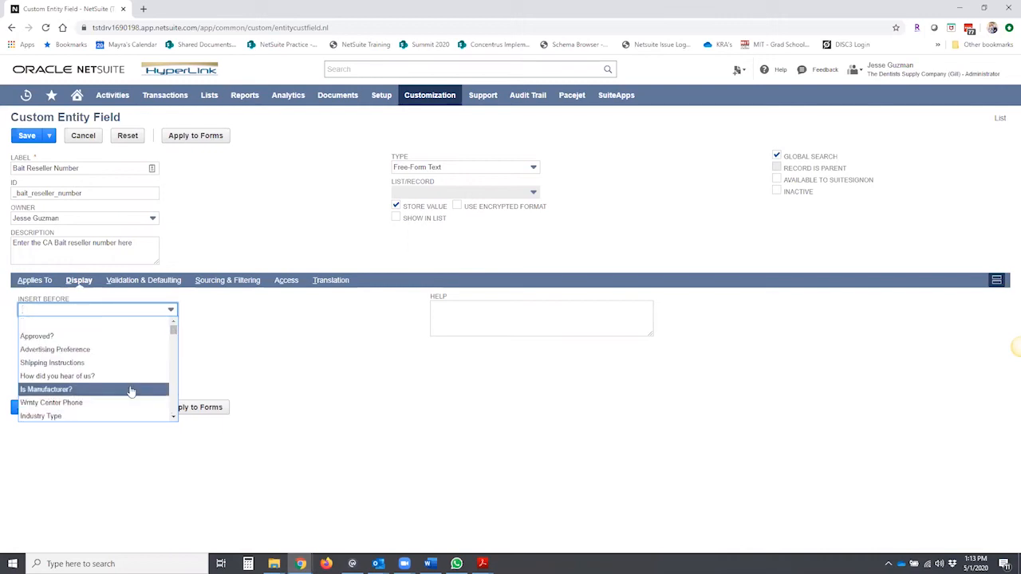
scroll(131, 391, "down", 6)
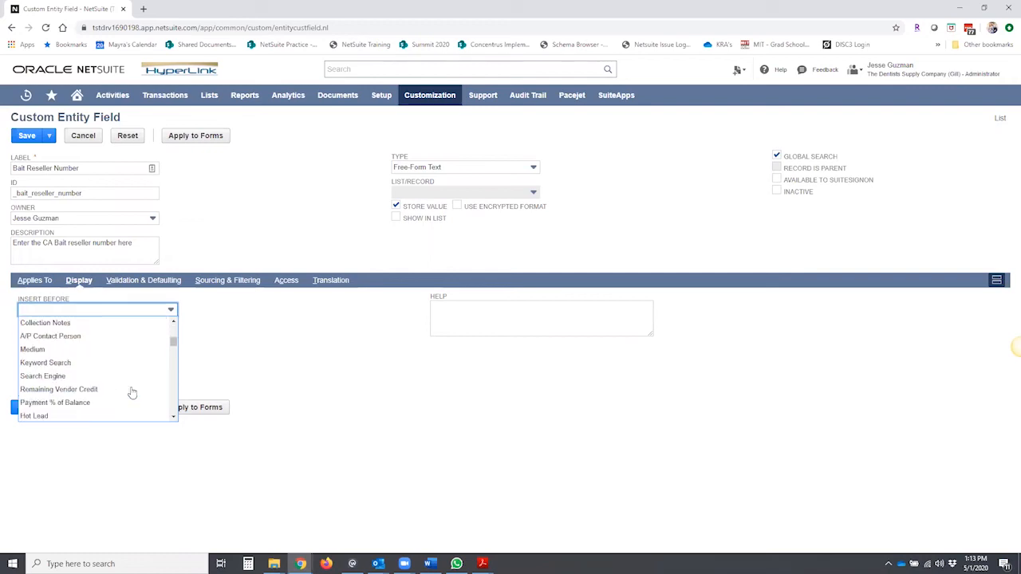
left_click(315, 356)
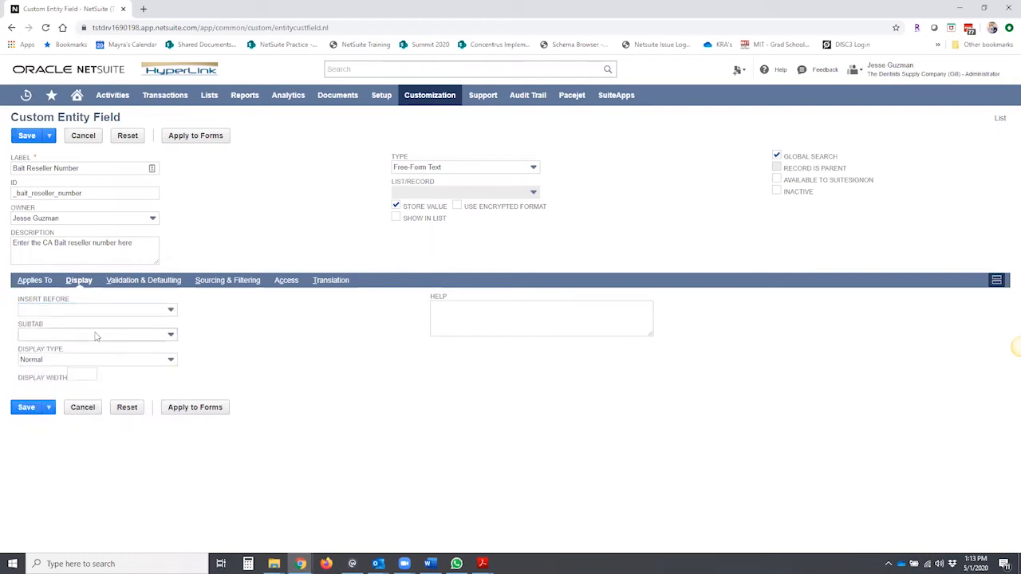
Set the field to show on the Main subtab.
left_click(95, 335)
scroll(118, 378, "down", 3)
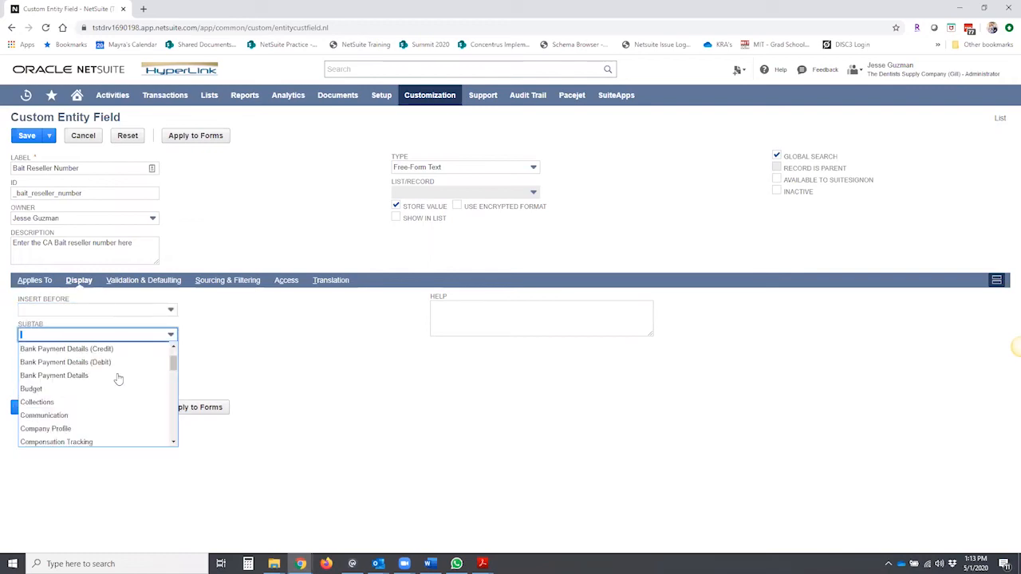
scroll(118, 378, "down", 3)
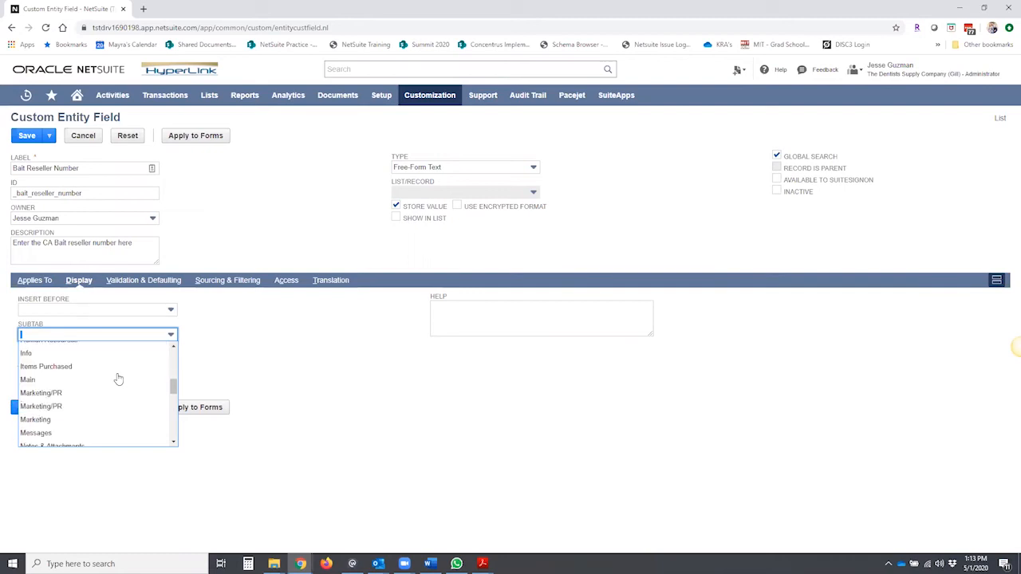
left_click(68, 375)
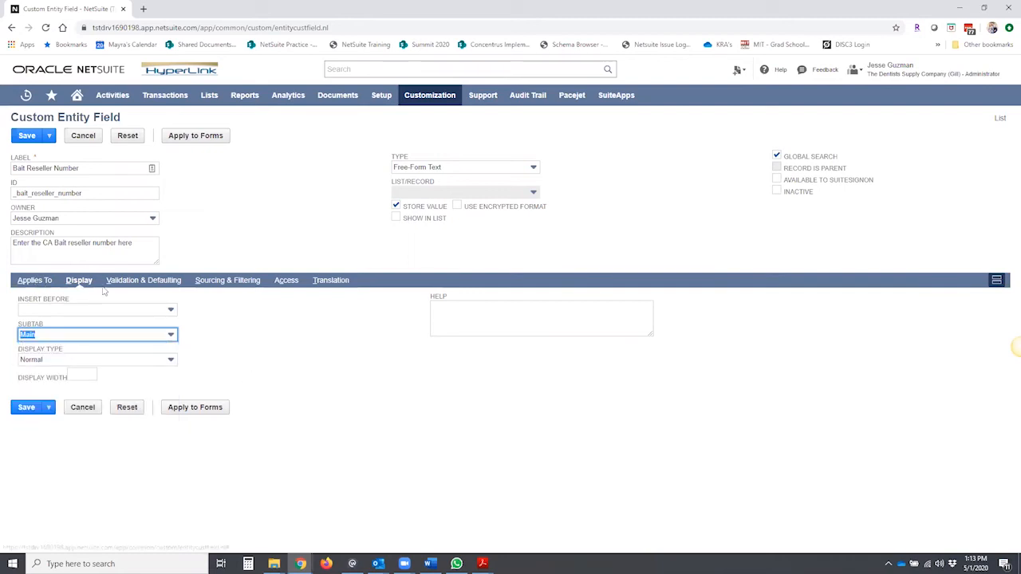
left_click(348, 363)
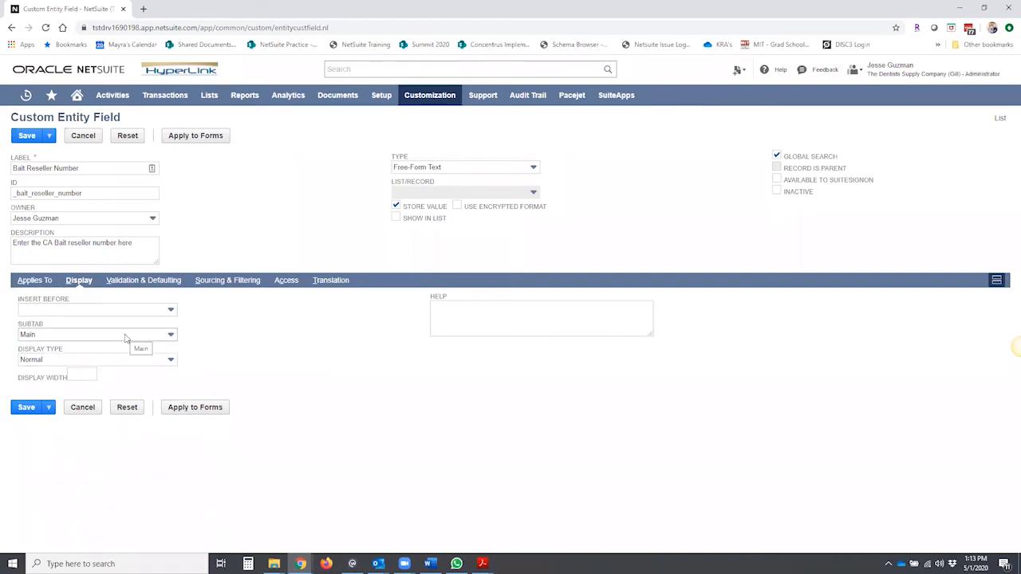
left_click(87, 375)
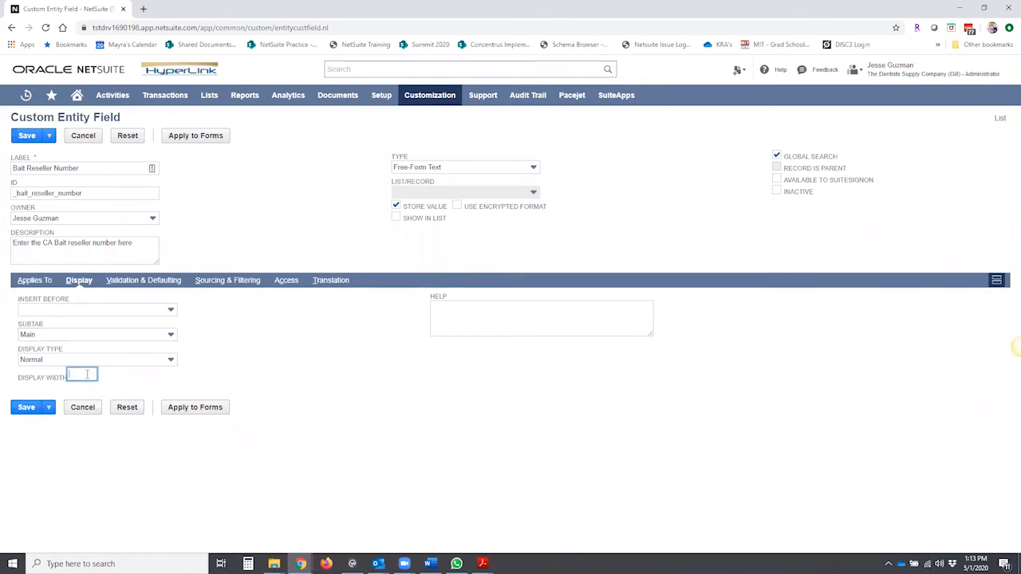
left_click(283, 381)
Copy the description "Enter the CA Bait reseller number here" into the field's help text and add "Contact your admin" after it.
left_click(448, 315)
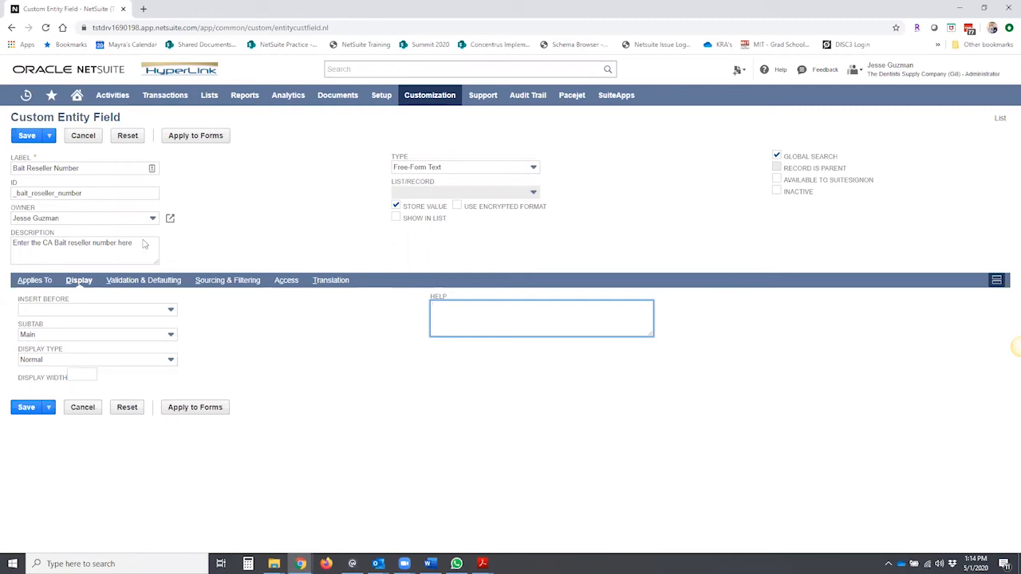
left_click_drag(143, 243, 13, 243)
key("ctrl+c")
left_click(495, 316)
key("ctrl+v")
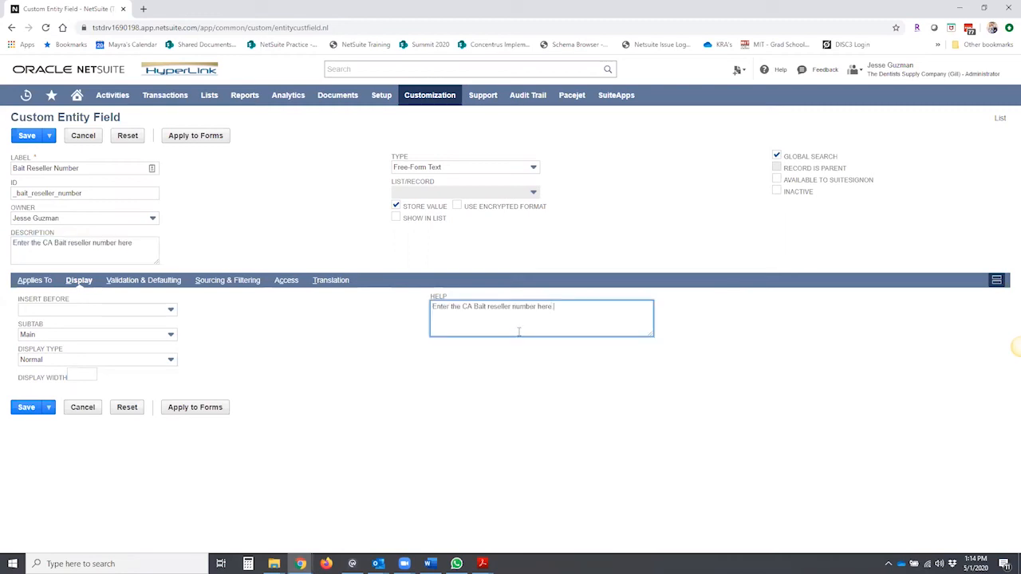
type("Contact your admin")
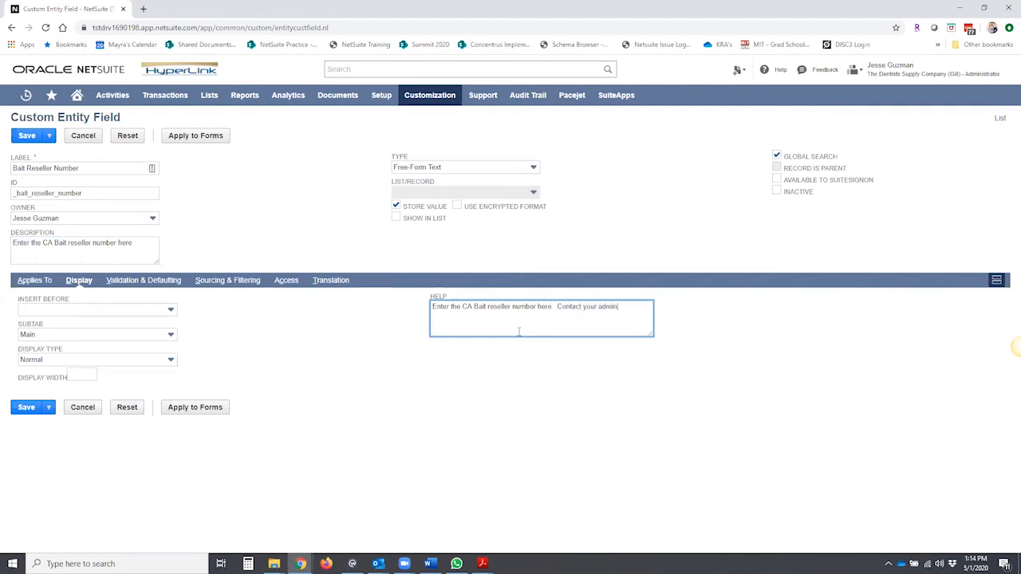